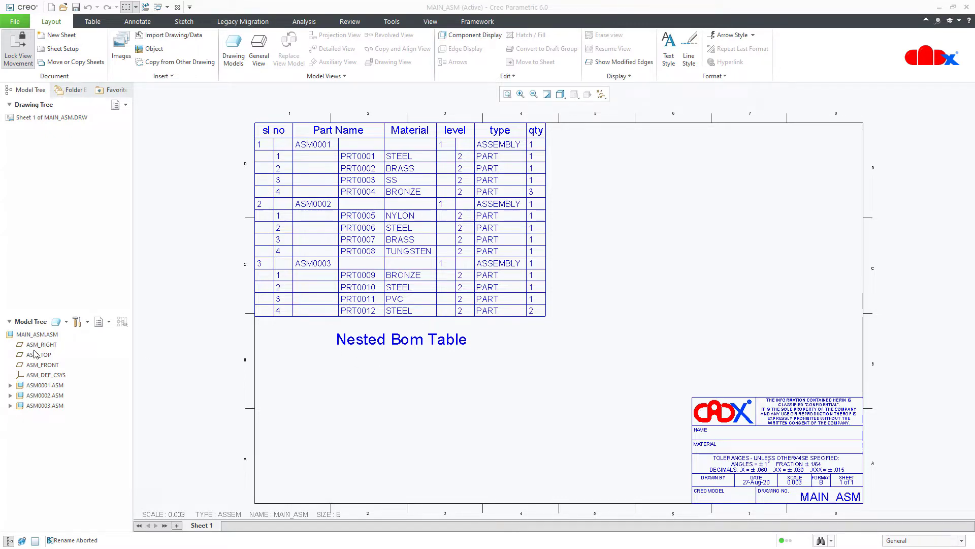
# - Expand ASM0001, ASM0002 and ASM0003 in the drawing tree to show their parts
pyautogui.click(10, 385)
pyautogui.click(10, 395)
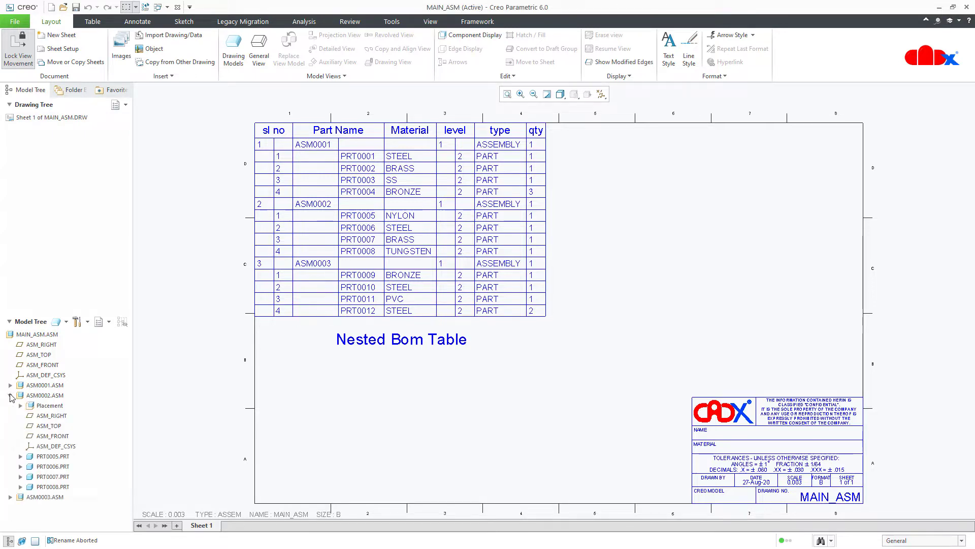
pyautogui.click(10, 406)
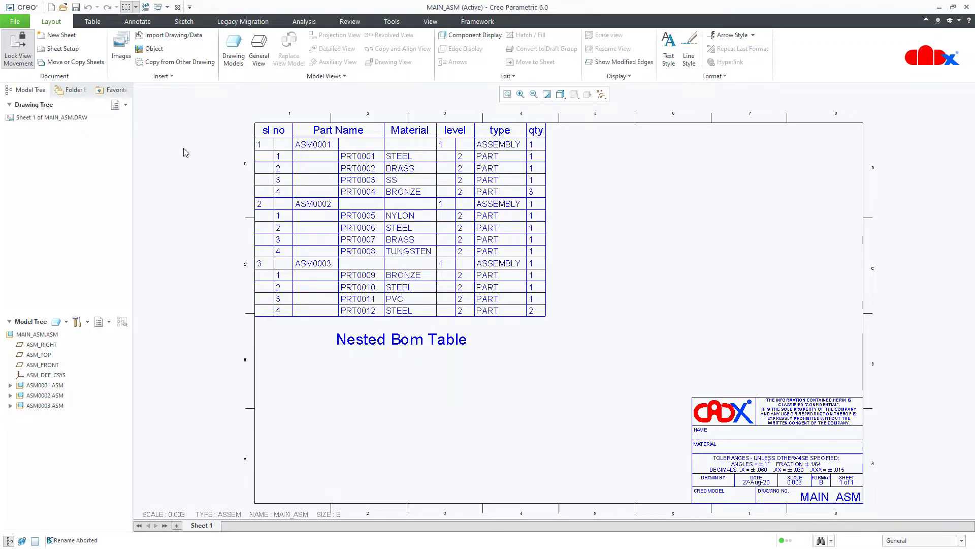
# - Toggle the BOM table to show parameter symbols, then back to actual values
pyautogui.click(93, 22)
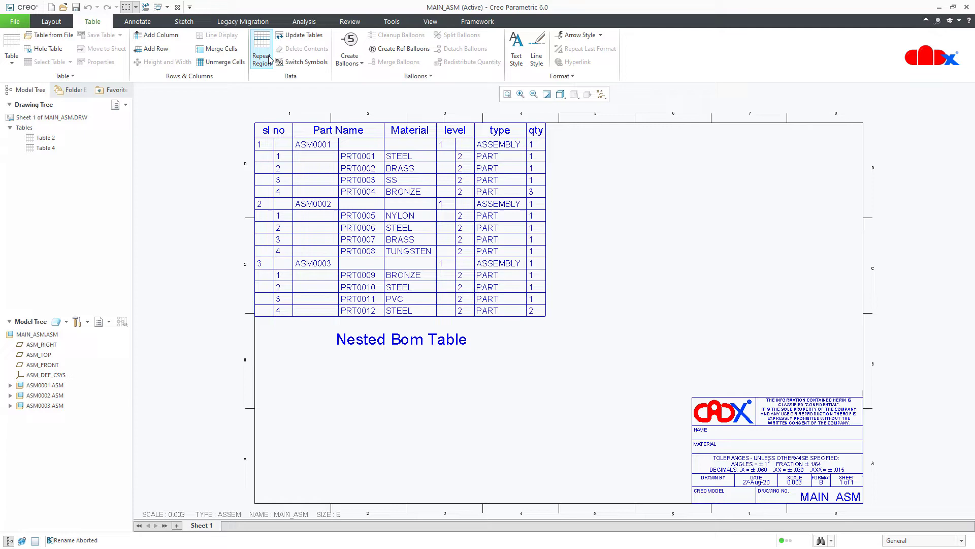
pyautogui.click(290, 63)
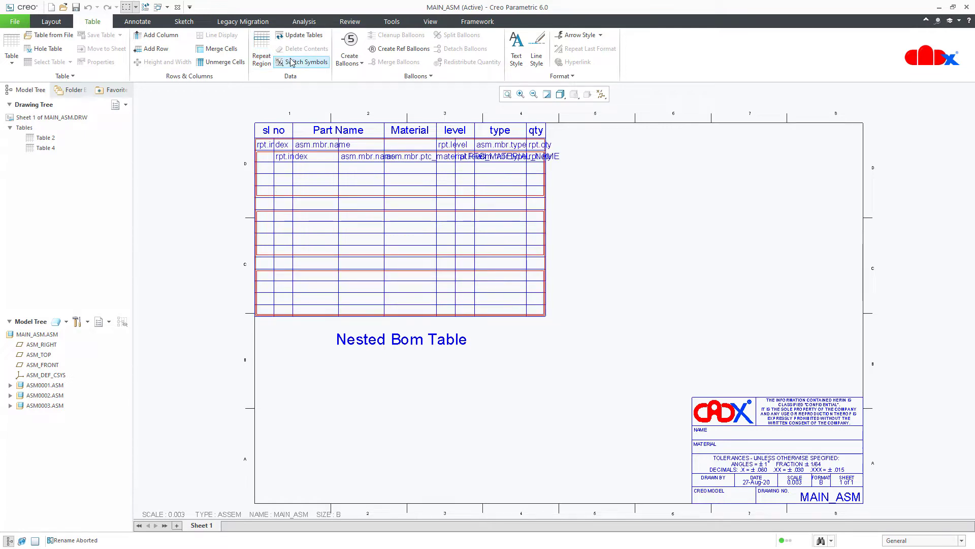
pyautogui.click(291, 63)
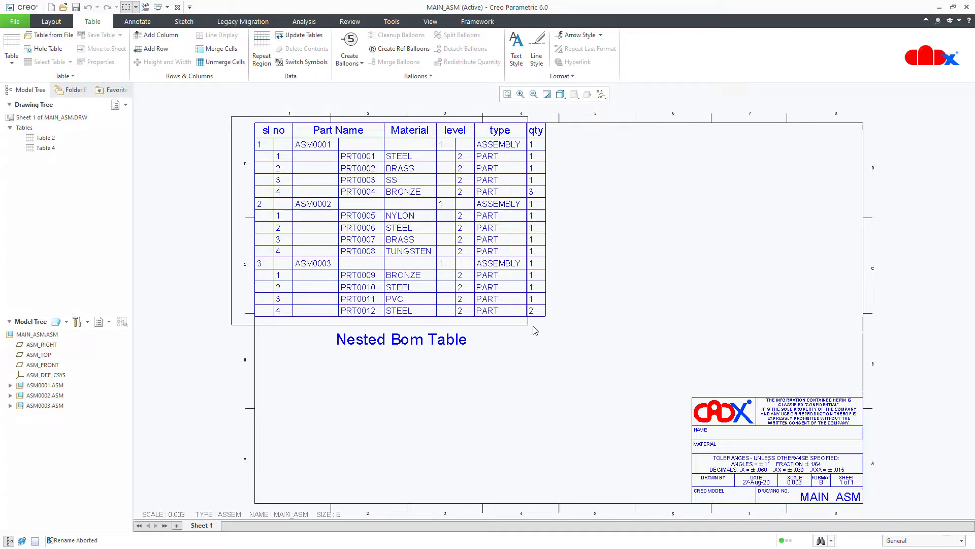
# - Save the whole nested BOM table as MAIN_ASM.csv in the working directory
pyautogui.moveTo(314, 177); pyautogui.dragTo(555, 332)
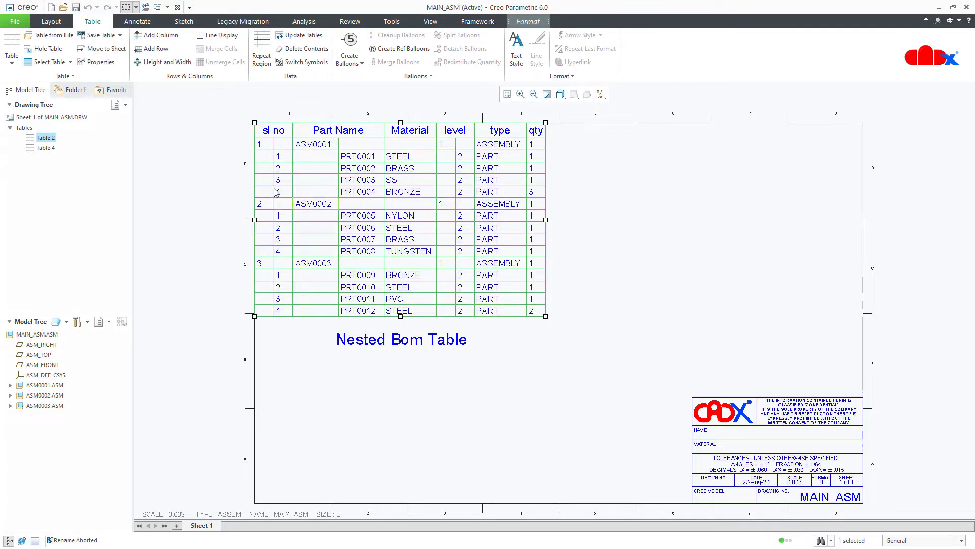
pyautogui.click(120, 36)
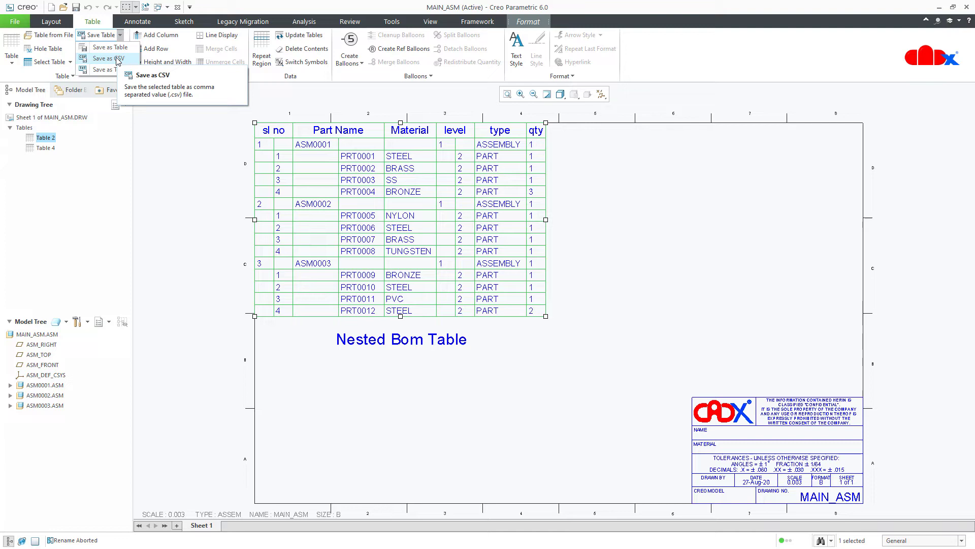
pyautogui.click(116, 60)
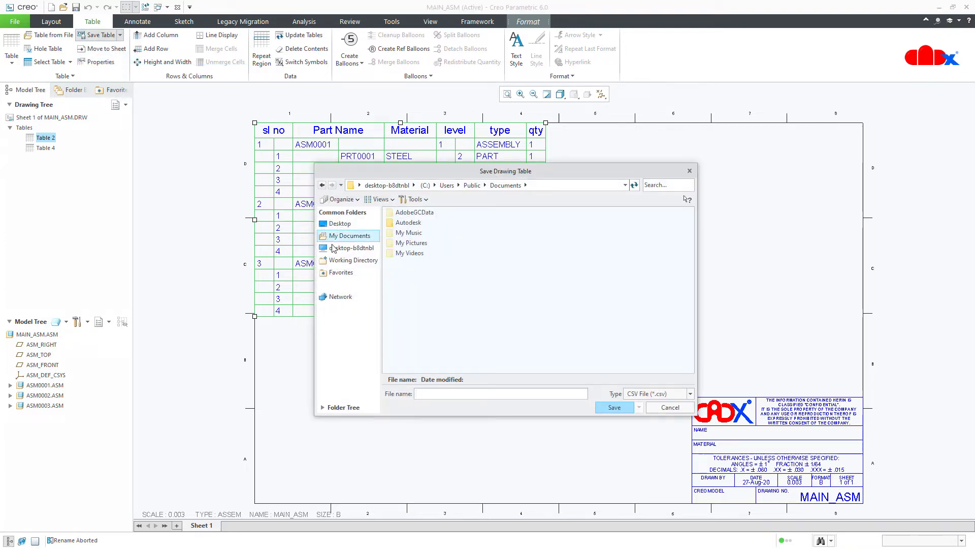
pyautogui.click(343, 261)
pyautogui.click(421, 393)
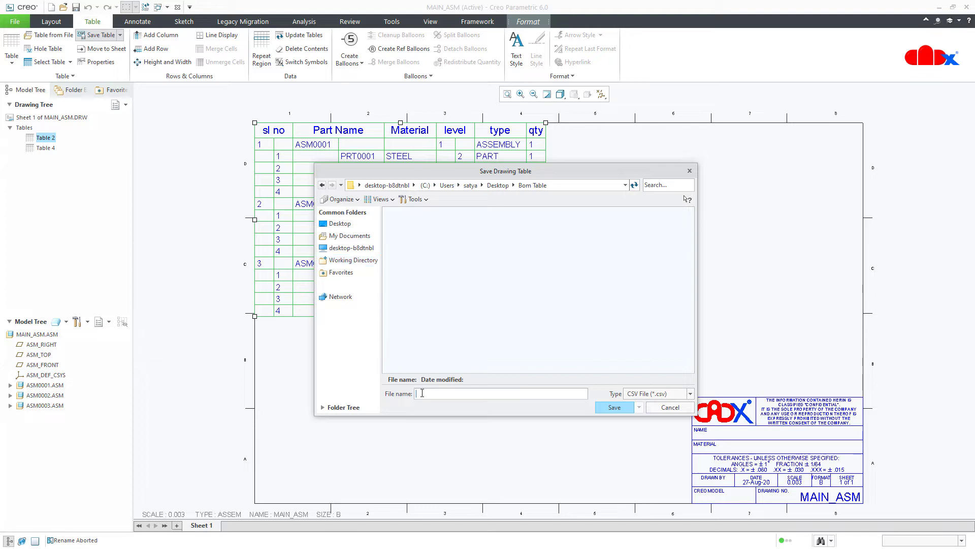
pyautogui.write('MAIN_ASM')
pyautogui.click(613, 408)
pyautogui.click(608, 414)
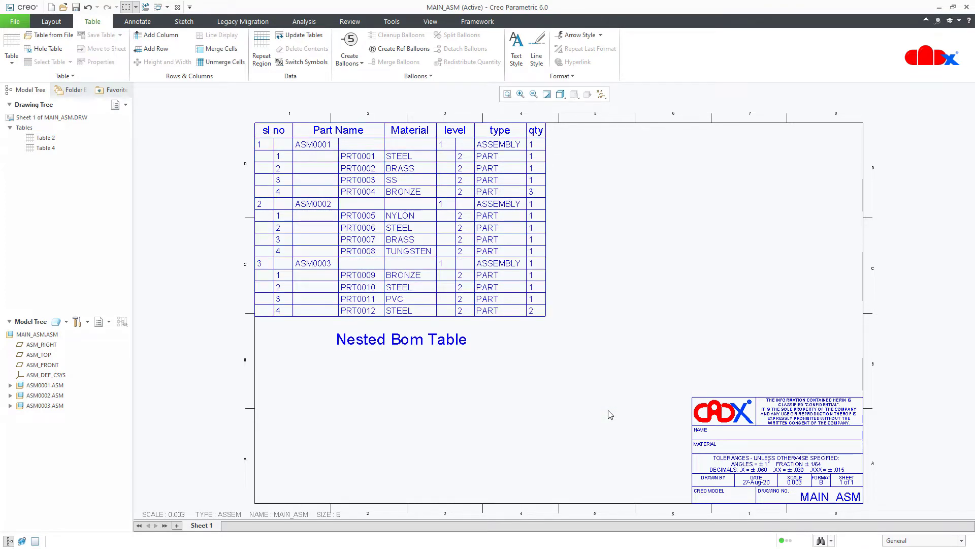
# - Load MAIN_ASM.csv from the working directory as a CSV Table Drawing
pyautogui.click(54, 35)
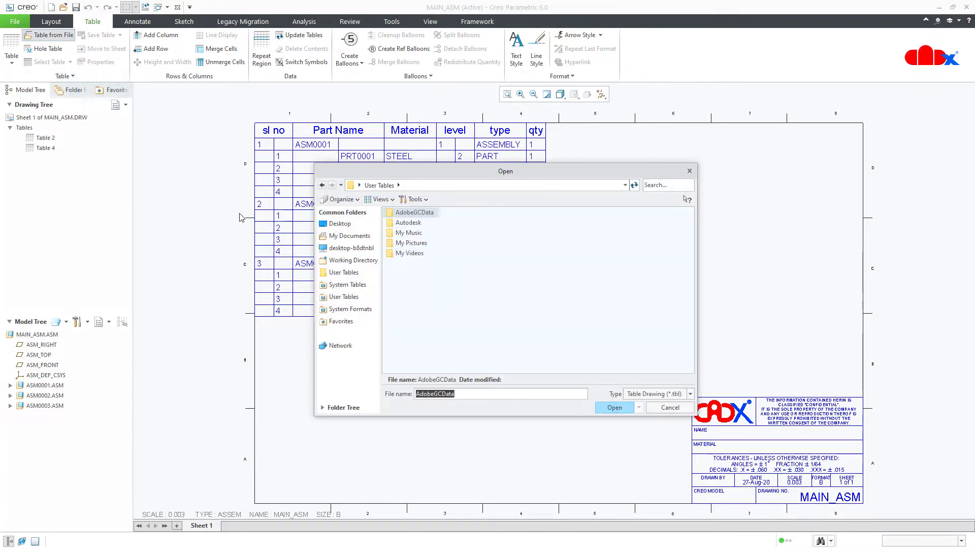
pyautogui.click(322, 260)
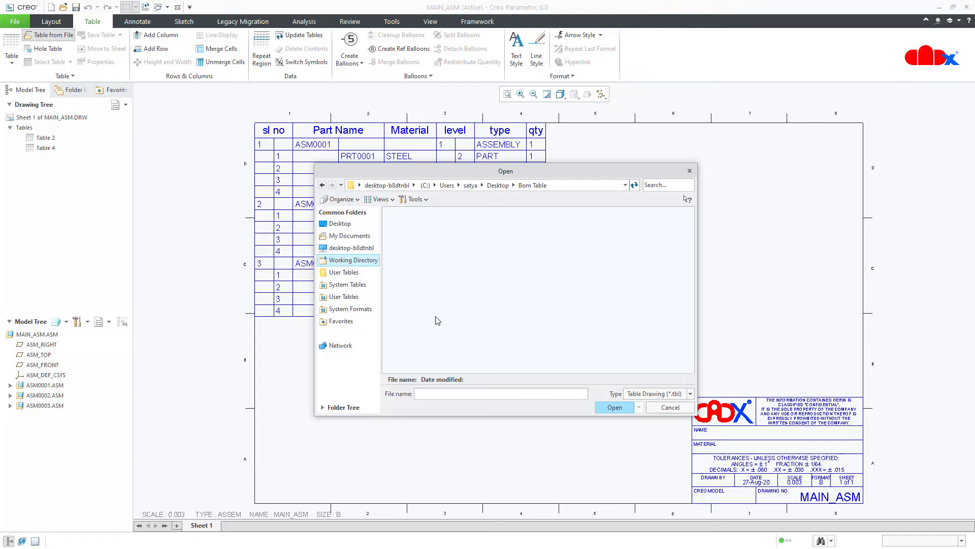
pyautogui.click(631, 393)
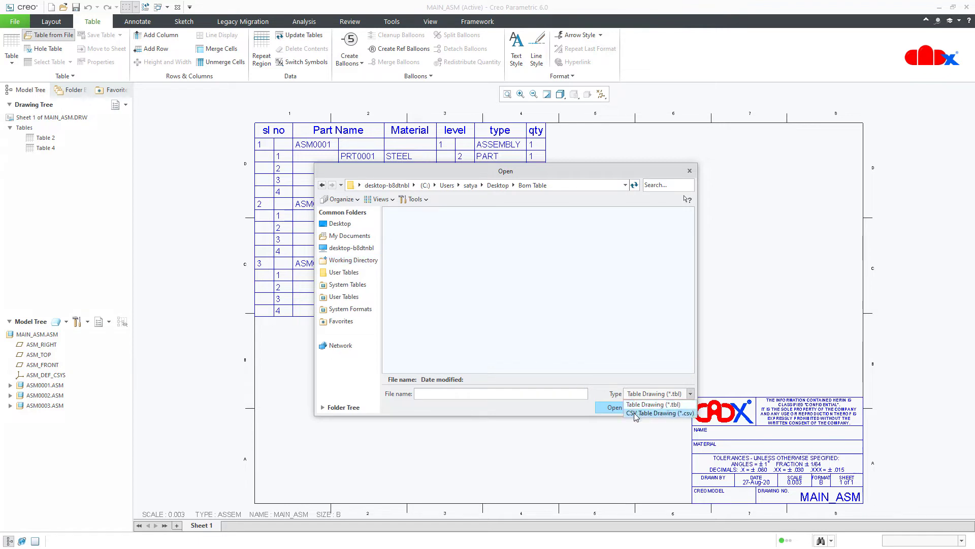
pyautogui.click(636, 416)
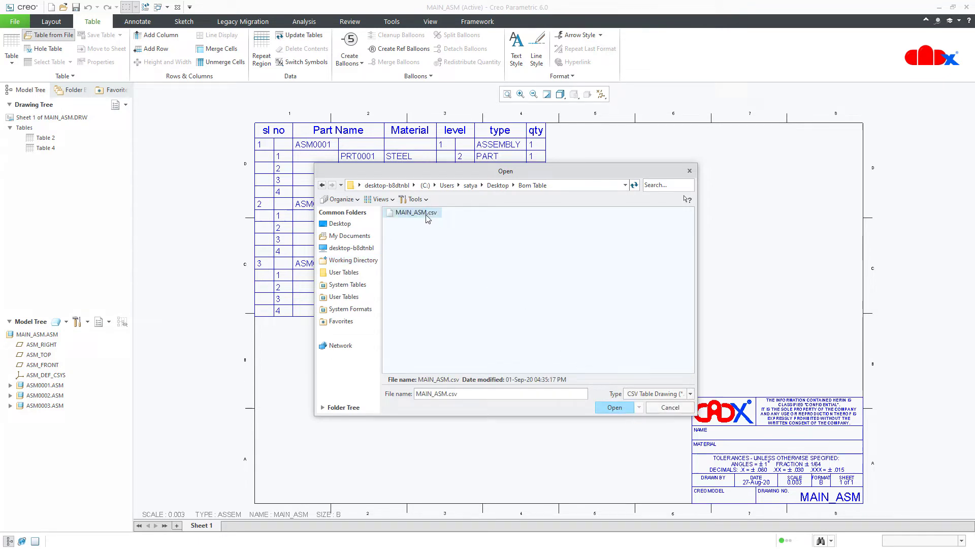
pyautogui.click(615, 407)
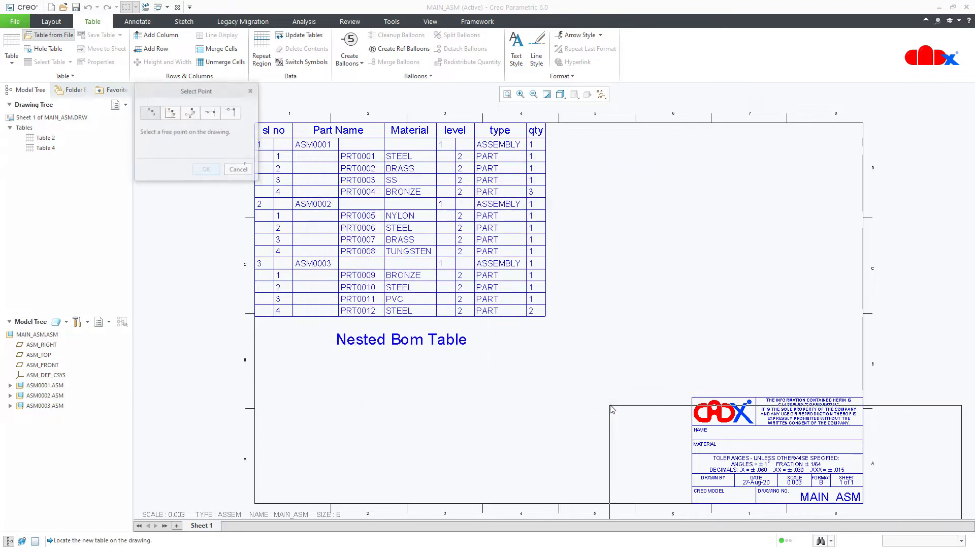
# - Place the imported table to the right of the BOM, showing both tables in view
pyautogui.click(565, 137)
pyautogui.moveTo(604, 211); pyautogui.dragTo(460, 275, button='middle')
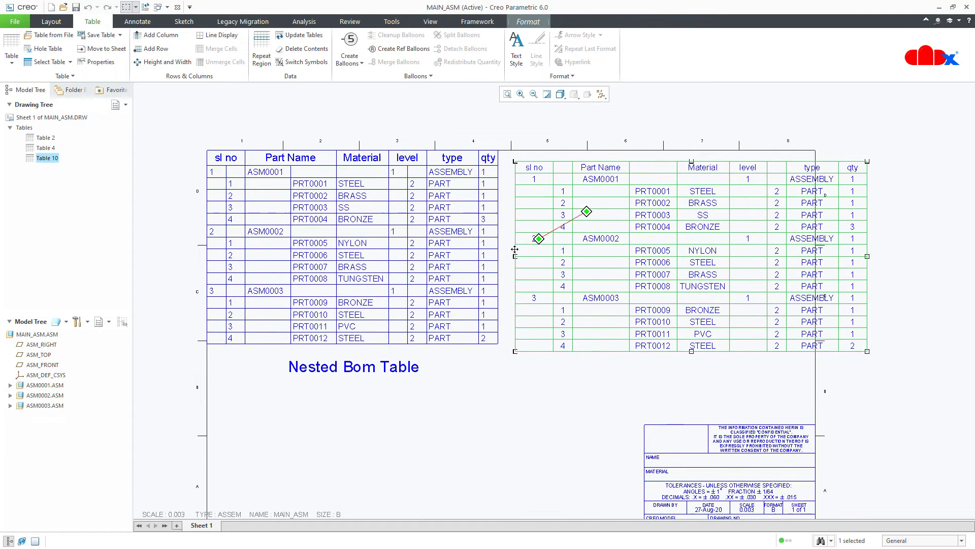
pyautogui.click(503, 155)
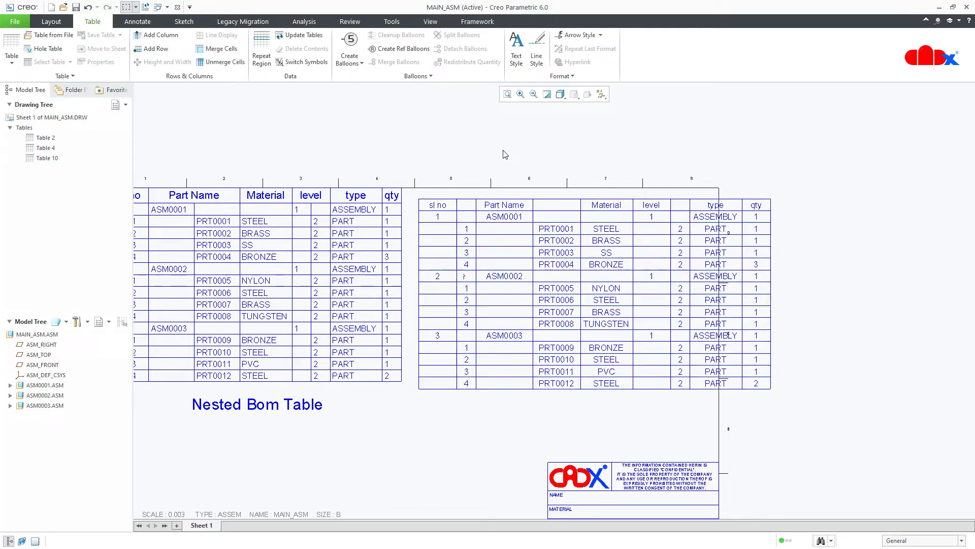
# - Merge each of the sl no, Part Name and level header cells with its blank neighbour
pyautogui.click(220, 50)
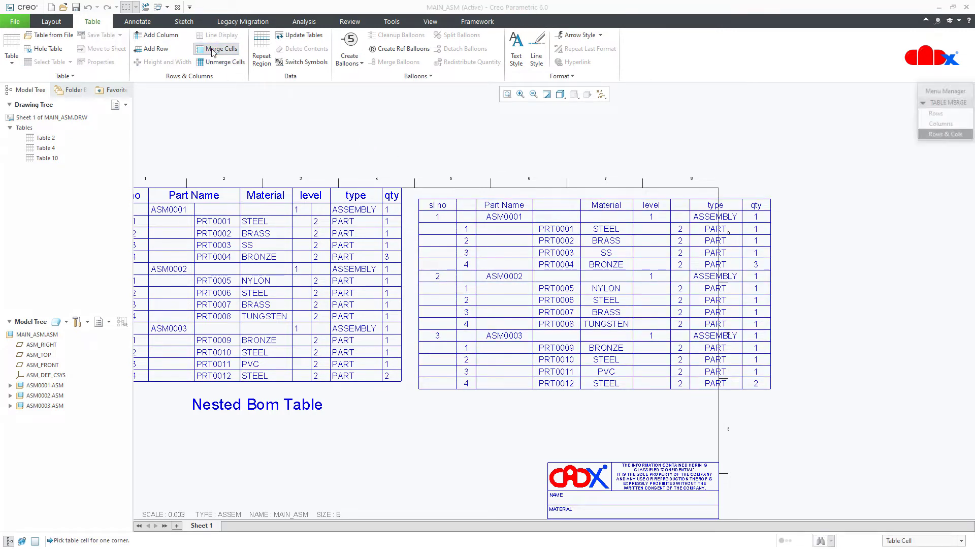
pyautogui.click(431, 205)
pyautogui.click(465, 205)
pyautogui.click(503, 206)
pyautogui.click(553, 207)
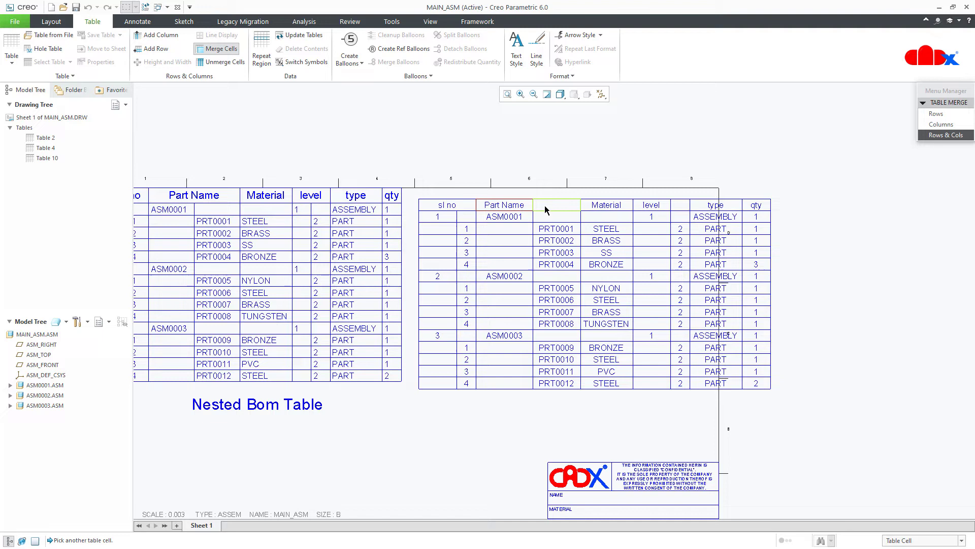
pyautogui.click(642, 210)
pyautogui.click(678, 210)
pyautogui.middleClick(679, 210)
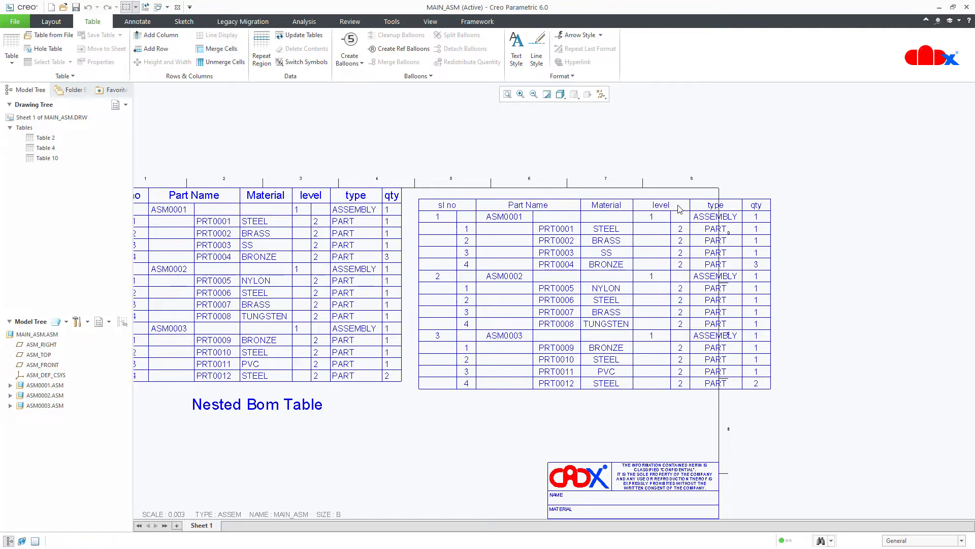
# - Set the general table's column width to .5
pyautogui.moveTo(401, 162); pyautogui.dragTo(488, 408)
pyautogui.rightClick(488, 405)
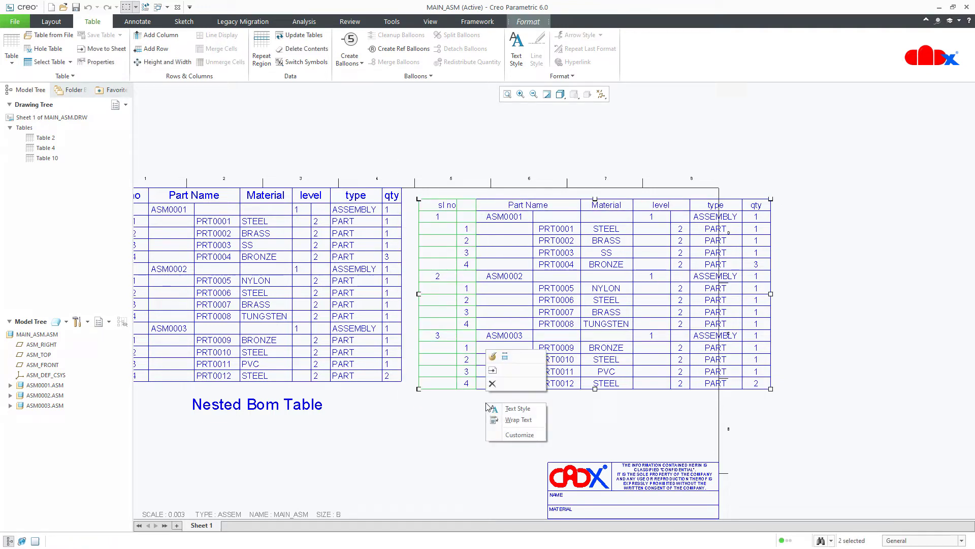
pyautogui.click(503, 361)
pyautogui.moveTo(946, 186); pyautogui.dragTo(919, 188)
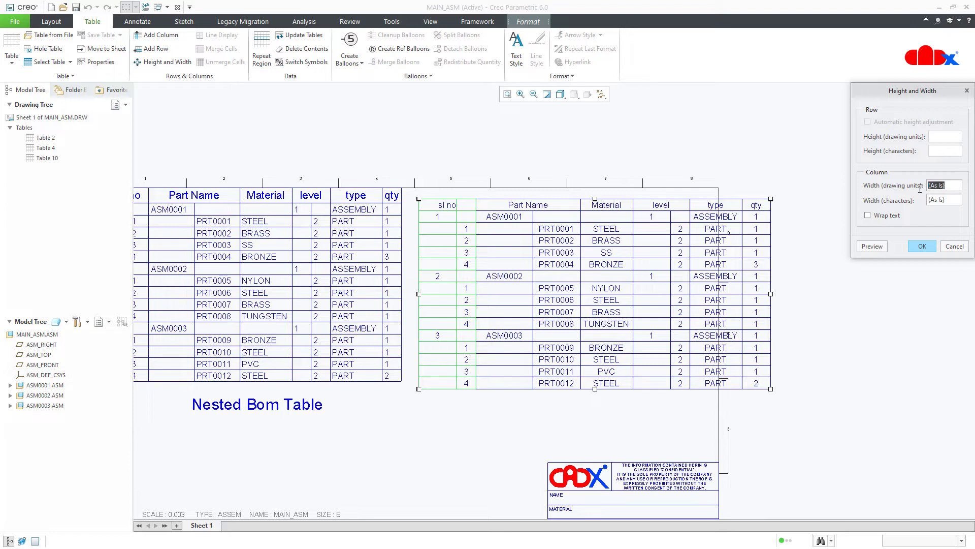
pyautogui.write('.5')
pyautogui.click(923, 246)
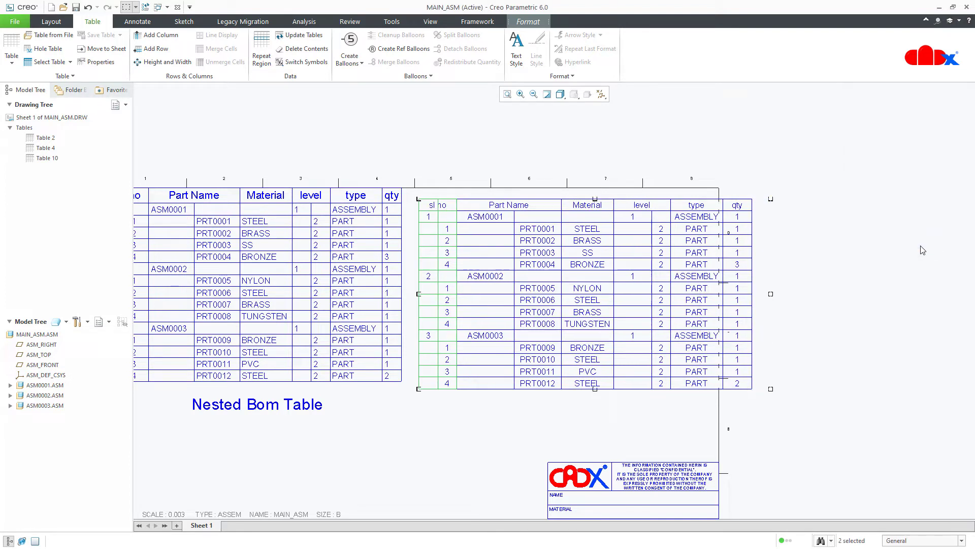
# - Set the level column's width to .5 as well
pyautogui.moveTo(614, 175); pyautogui.dragTo(682, 404)
pyautogui.rightClick(688, 412)
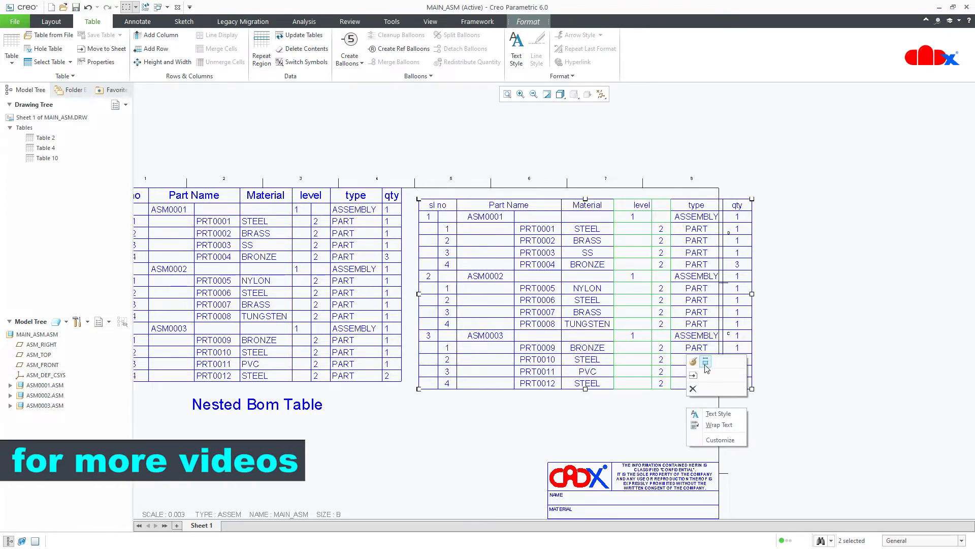
pyautogui.click(716, 424)
pyautogui.moveTo(946, 186); pyautogui.dragTo(918, 188)
pyautogui.write('.5')
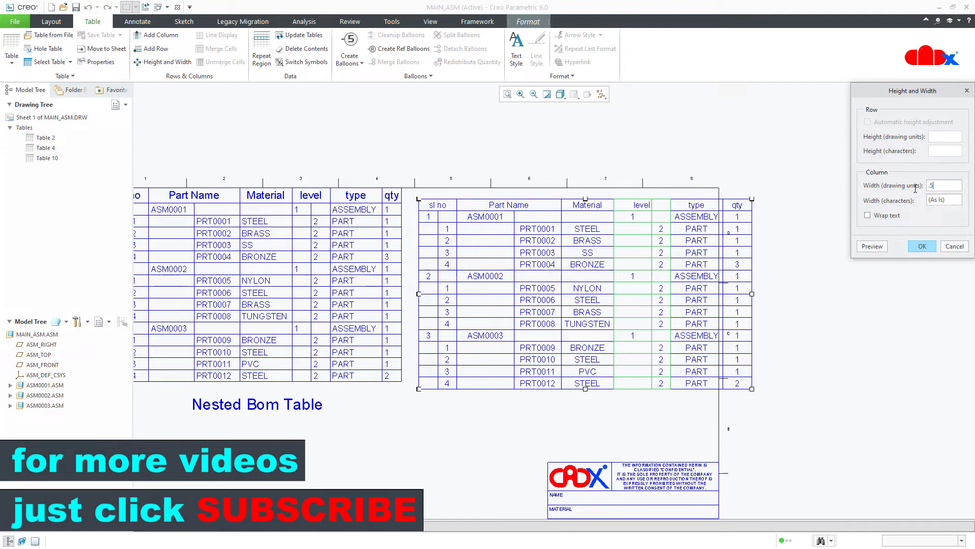
pyautogui.click(922, 246)
# - Select the qty column and bring up its Height and Width settings
pyautogui.moveTo(709, 164); pyautogui.dragTo(770, 418)
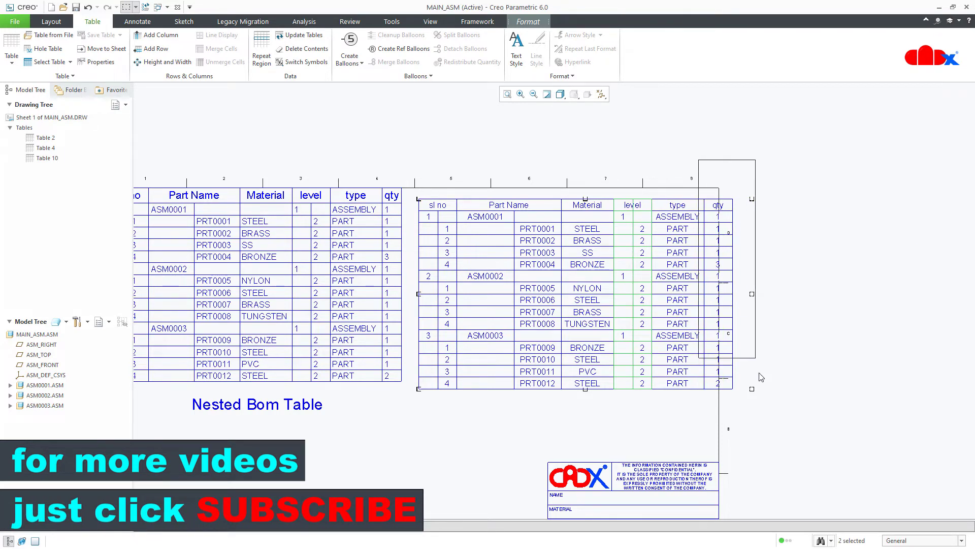
pyautogui.rightClick(771, 418)
pyautogui.click(797, 432)
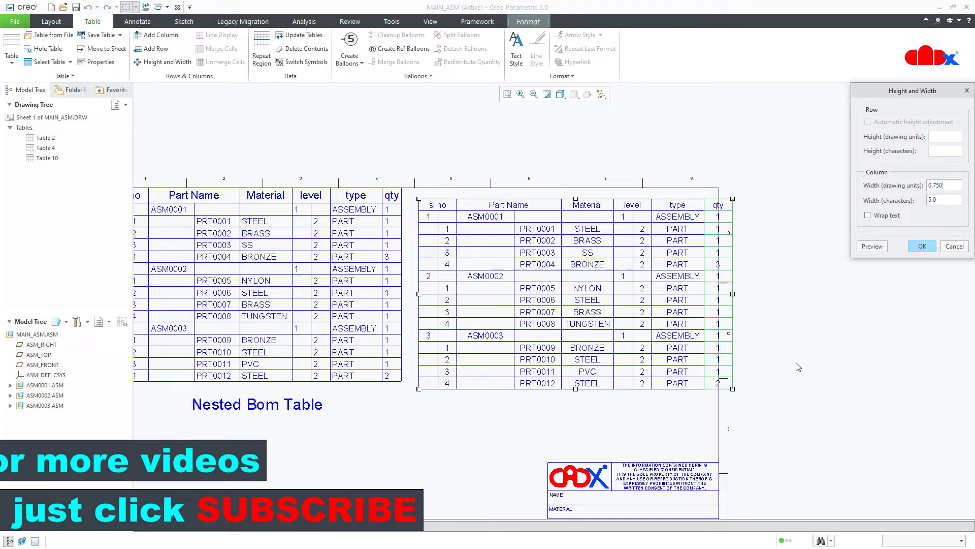
# - Apply the qty column width and move Table 10 to X 16.5, Y 10.5
pyautogui.click(921, 247)
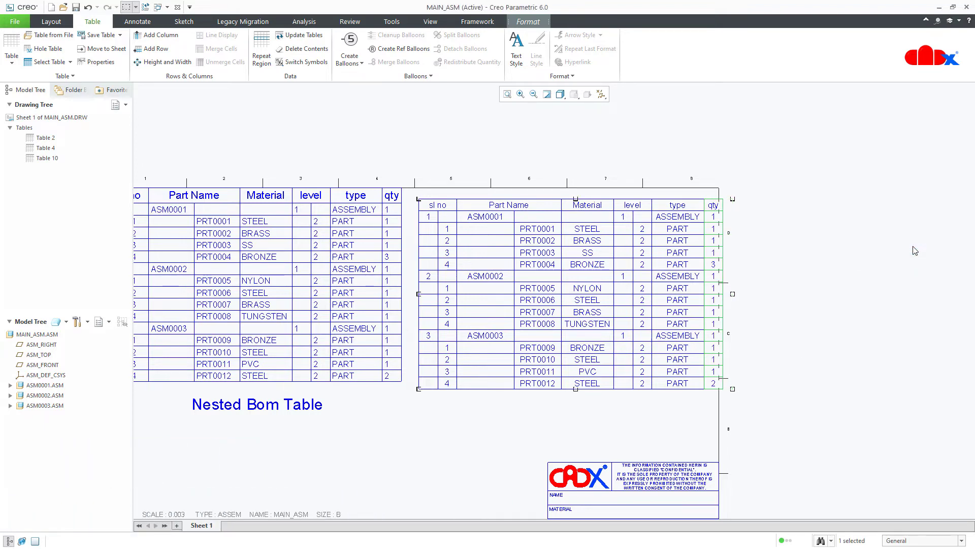
pyautogui.click(530, 196)
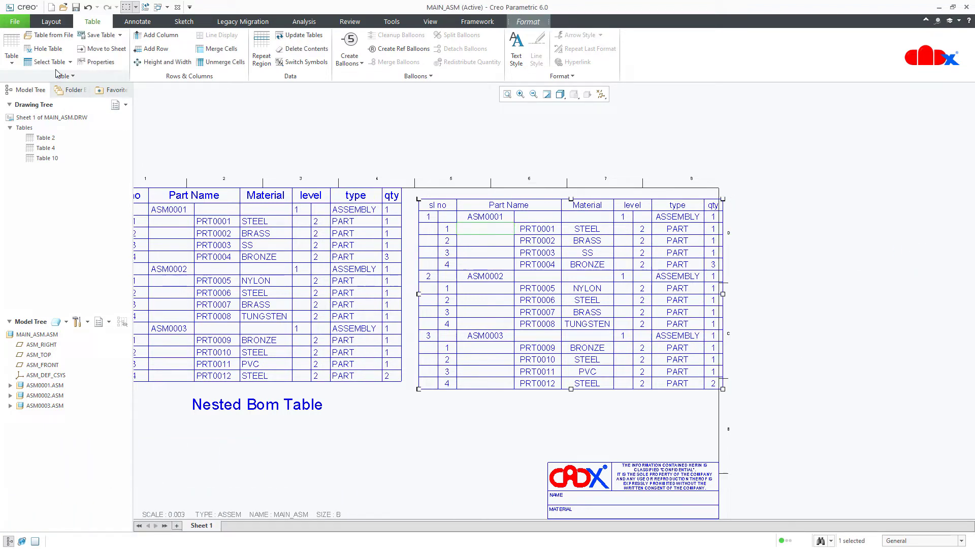
pyautogui.click(64, 76)
pyautogui.click(35, 90)
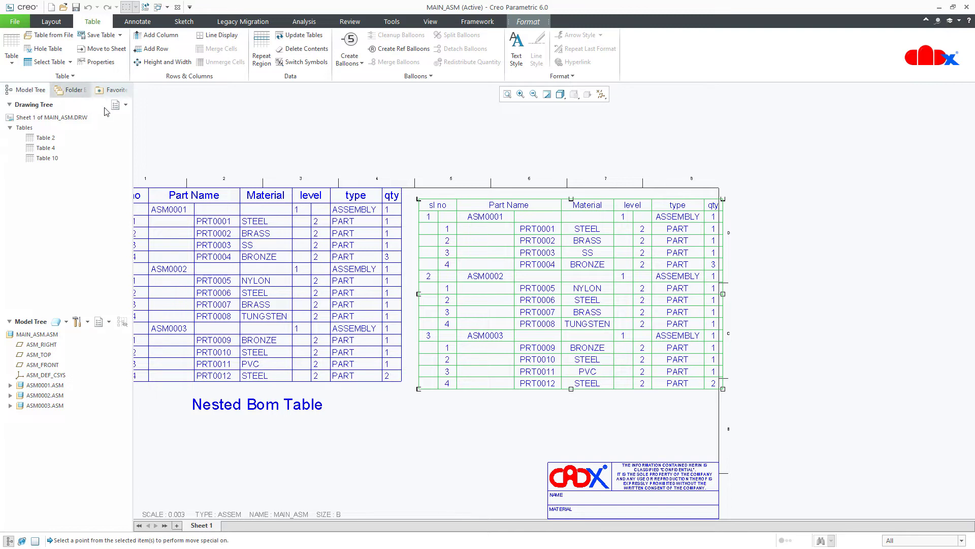
pyautogui.click(722, 200)
pyautogui.write('16.5')
pyautogui.press('Tab')
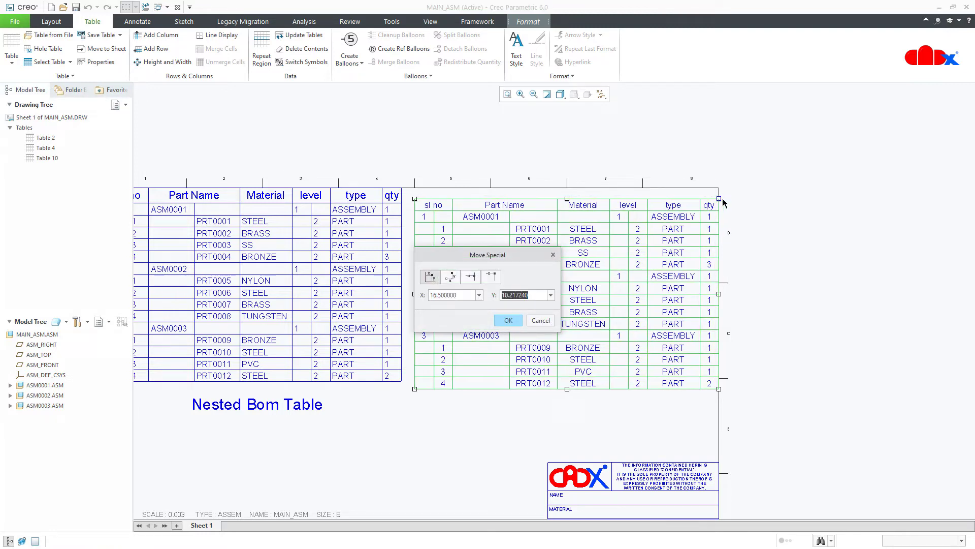
pyautogui.write('10.5')
pyautogui.press('Tab')
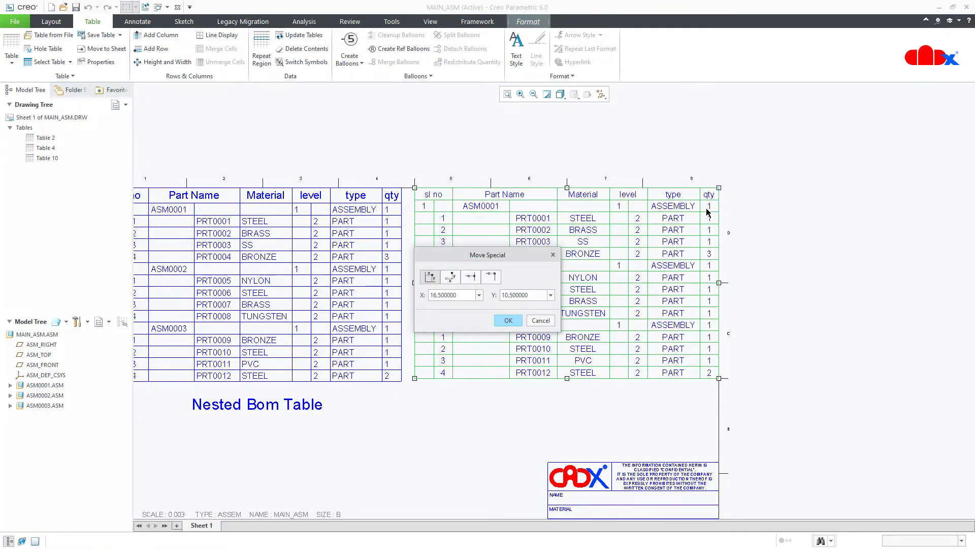
pyautogui.click(514, 321)
pyautogui.click(481, 418)
pyautogui.moveTo(480, 418); pyautogui.dragTo(582, 355, button='middle')
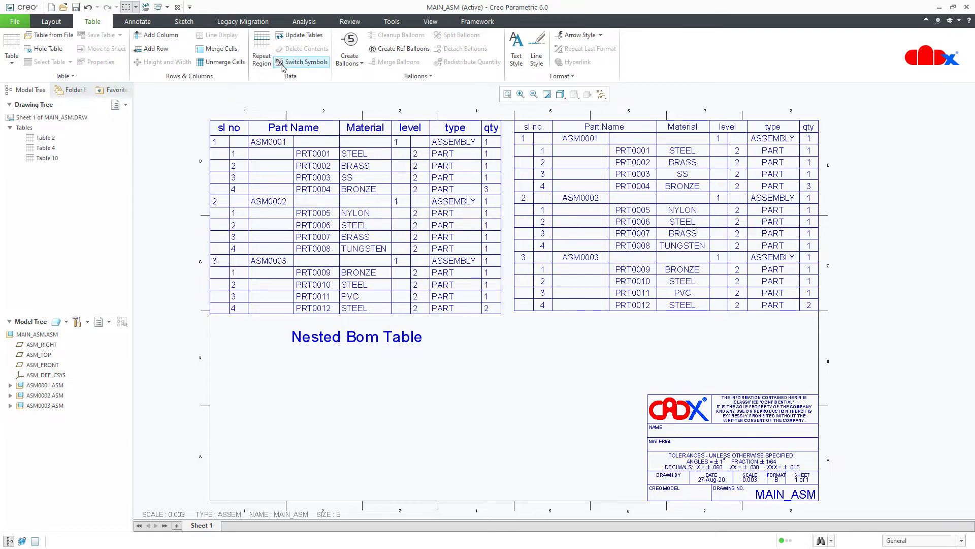
pyautogui.click(297, 62)
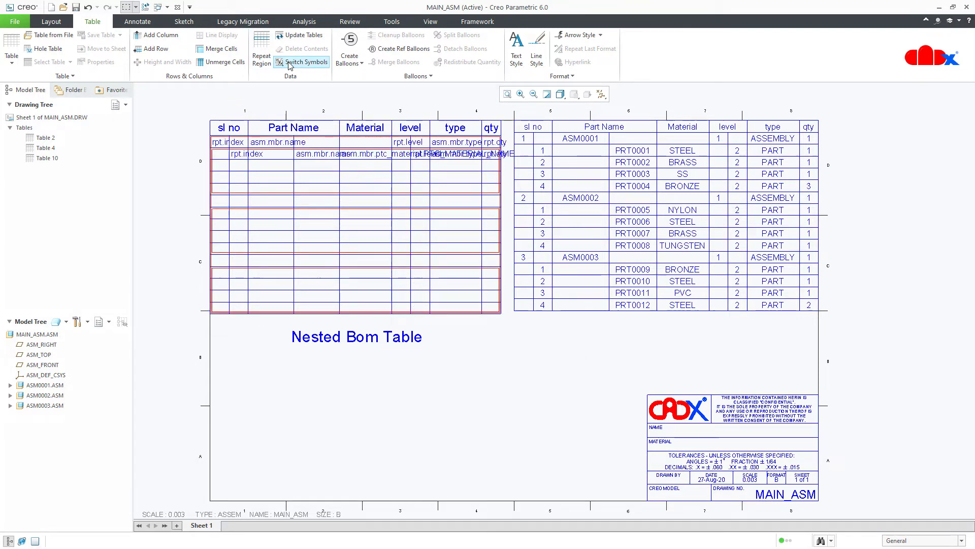
pyautogui.click(288, 65)
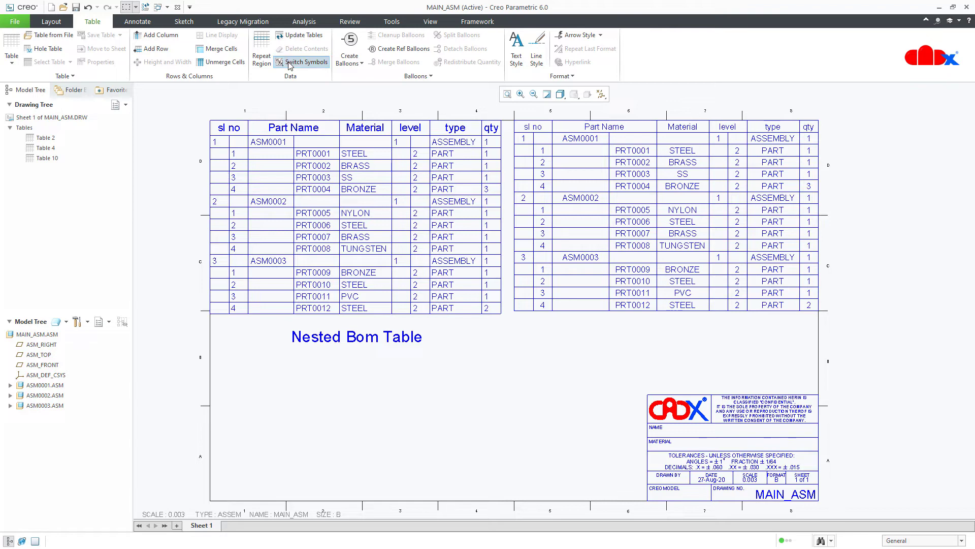
pyautogui.click(289, 66)
pyautogui.click(283, 67)
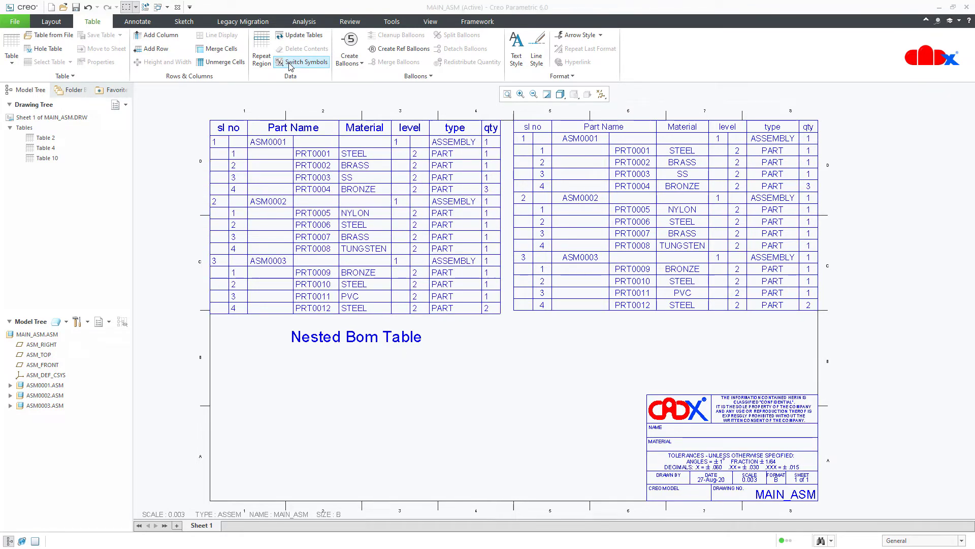
# - Insert two empty columns after qty and an empty row below PRT0012
pyautogui.click(156, 35)
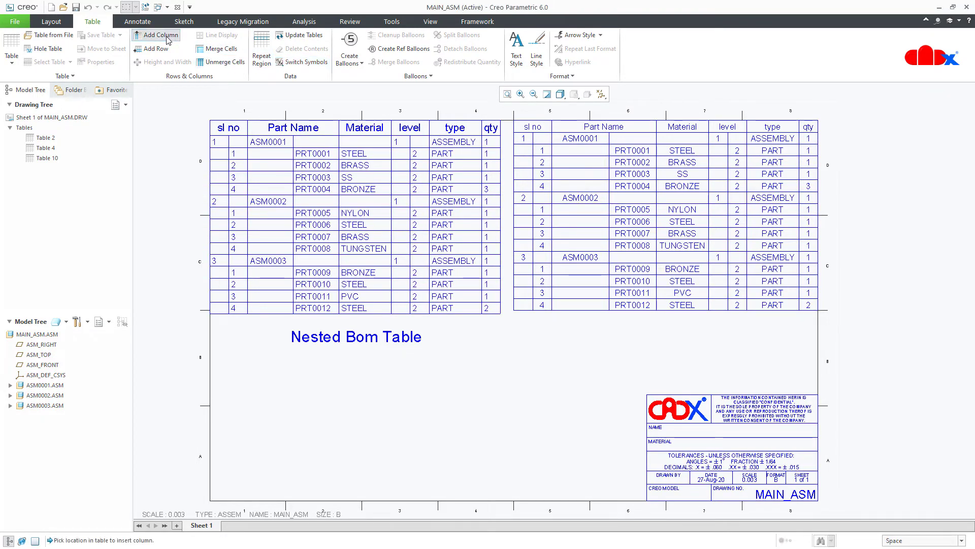
pyautogui.click(818, 162)
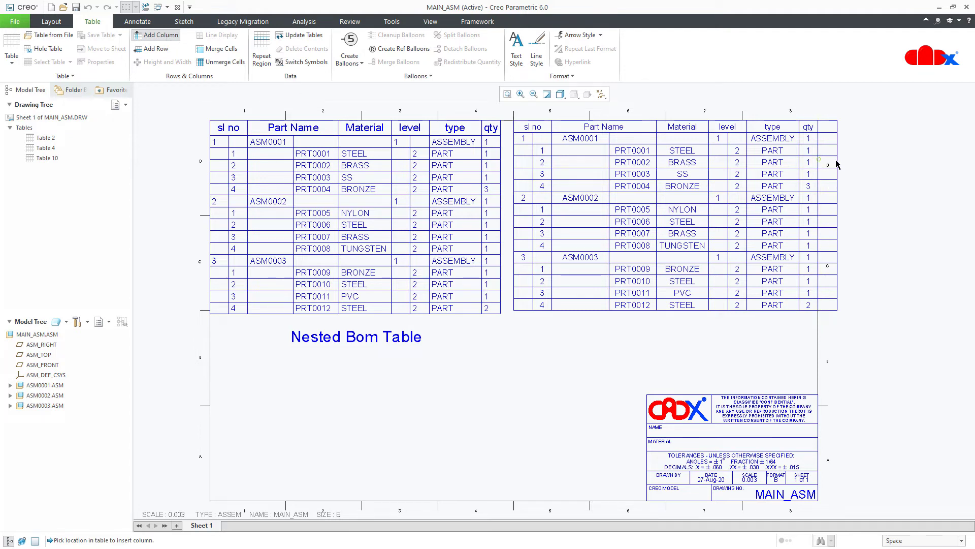
pyautogui.click(836, 164)
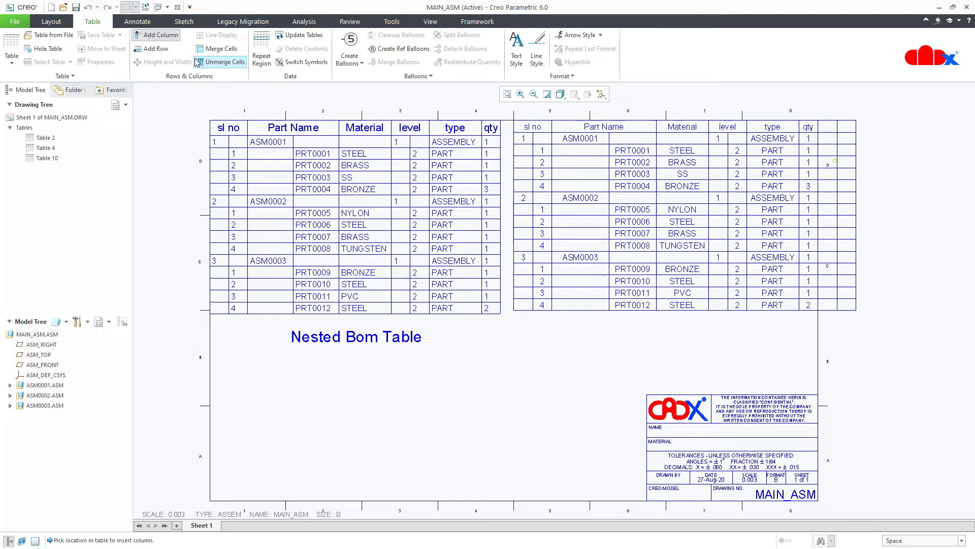
pyautogui.click(162, 49)
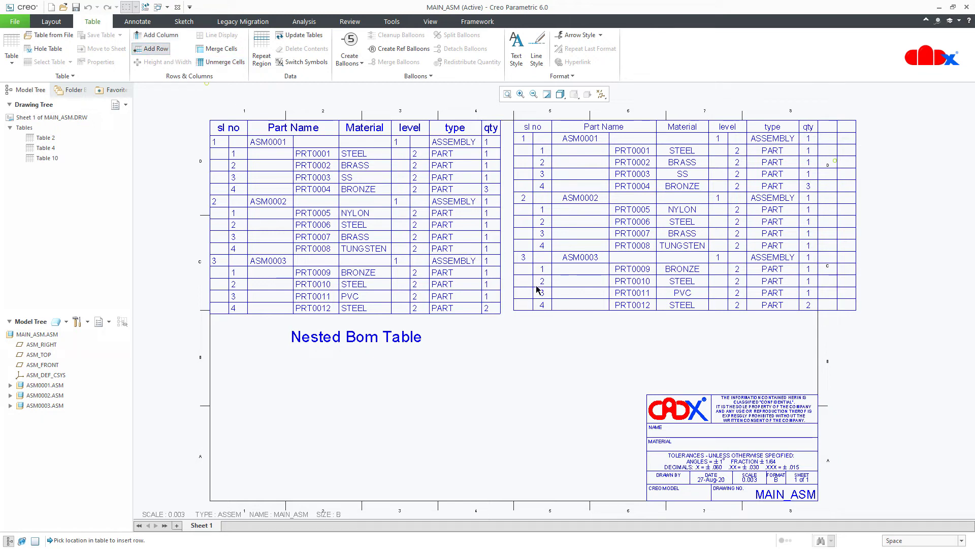
pyautogui.click(569, 312)
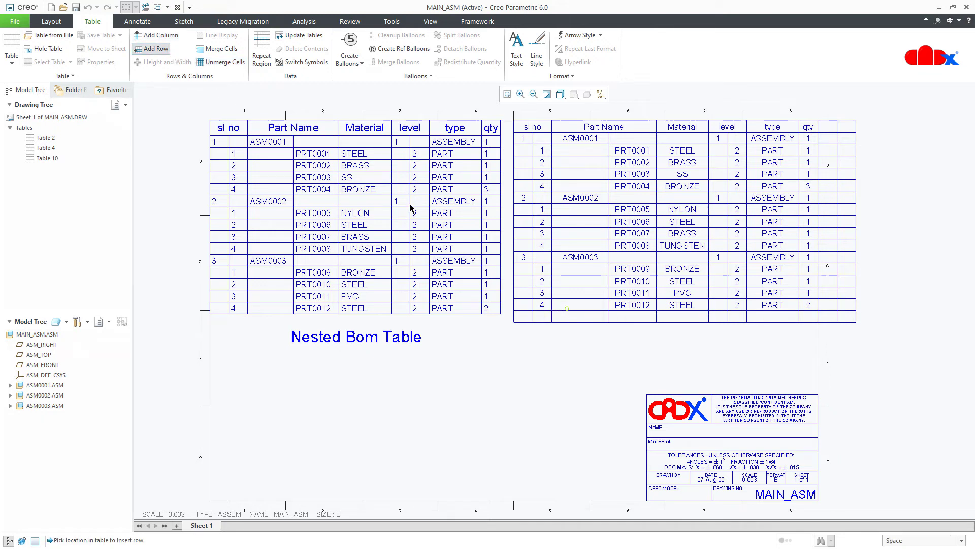
# - Merge the new bottom row into one cell, then split it back apart
pyautogui.click(221, 49)
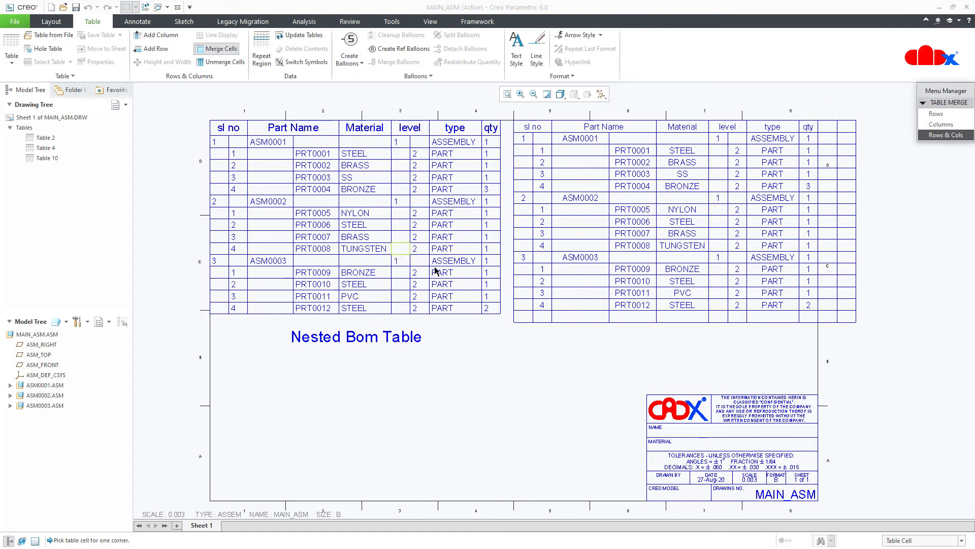
pyautogui.click(523, 317)
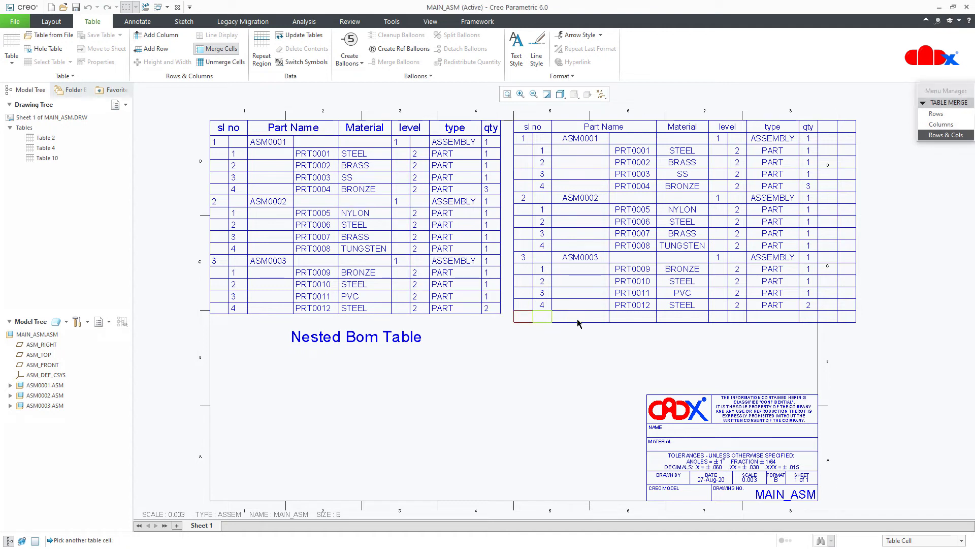
pyautogui.click(841, 316)
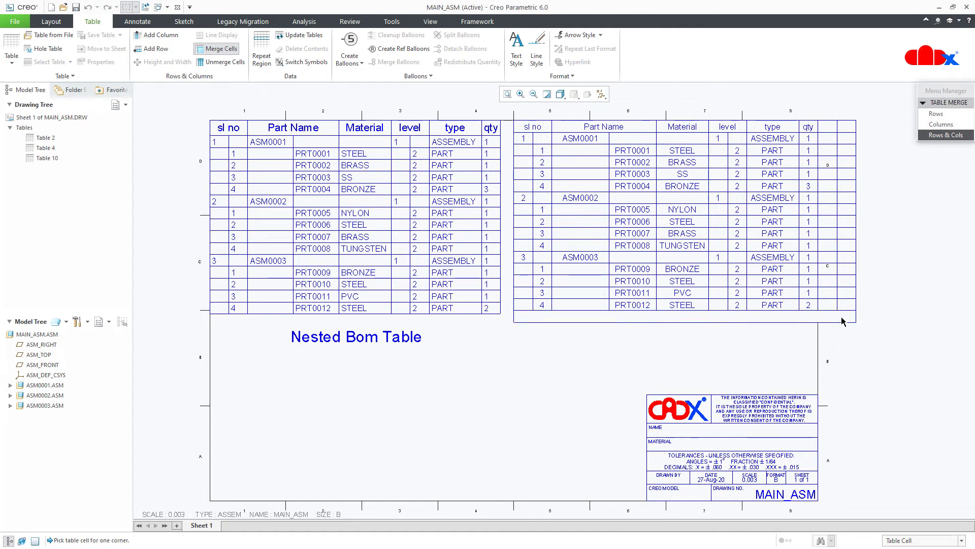
pyautogui.click(225, 62)
pyautogui.click(764, 311)
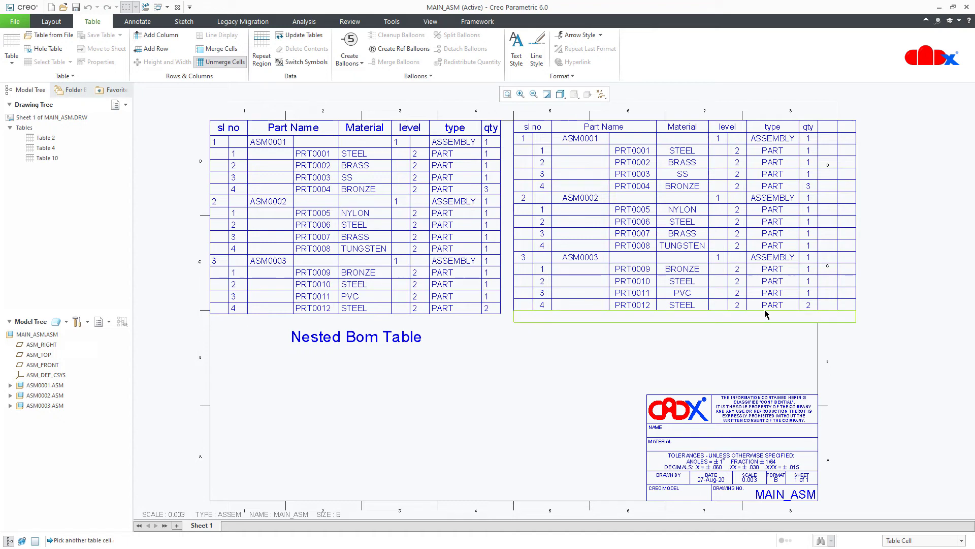
pyautogui.click(840, 316)
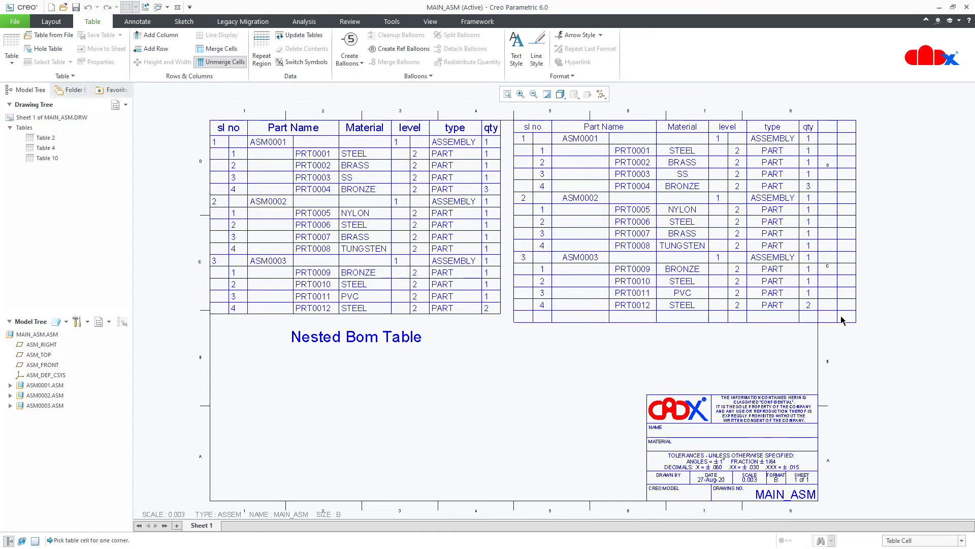
# - Change PRT0012's material from STEEL to PVC, qty from 2 to 3, and enter 5 in the new row
pyautogui.doubleClick(707, 304)
pyautogui.write('PV')
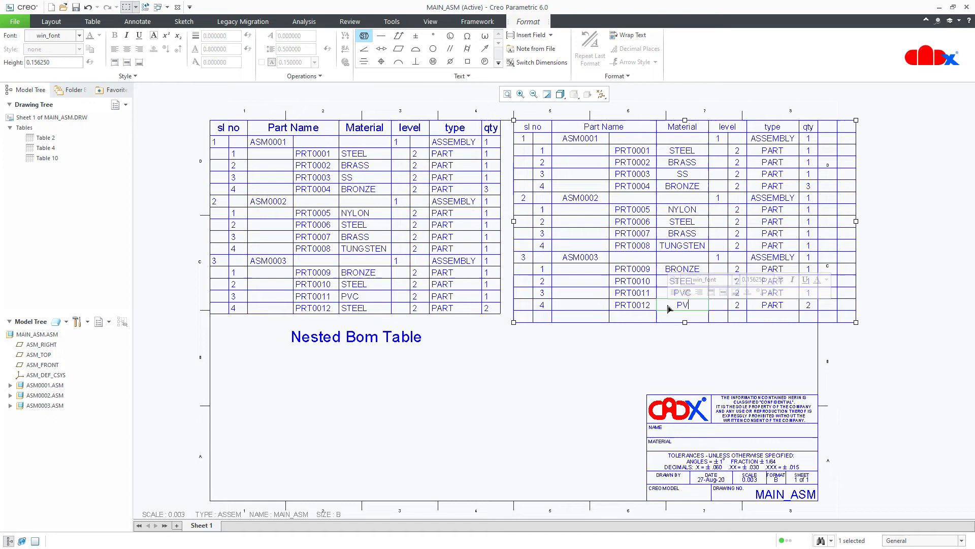
pyautogui.write('C')
pyautogui.click(731, 347)
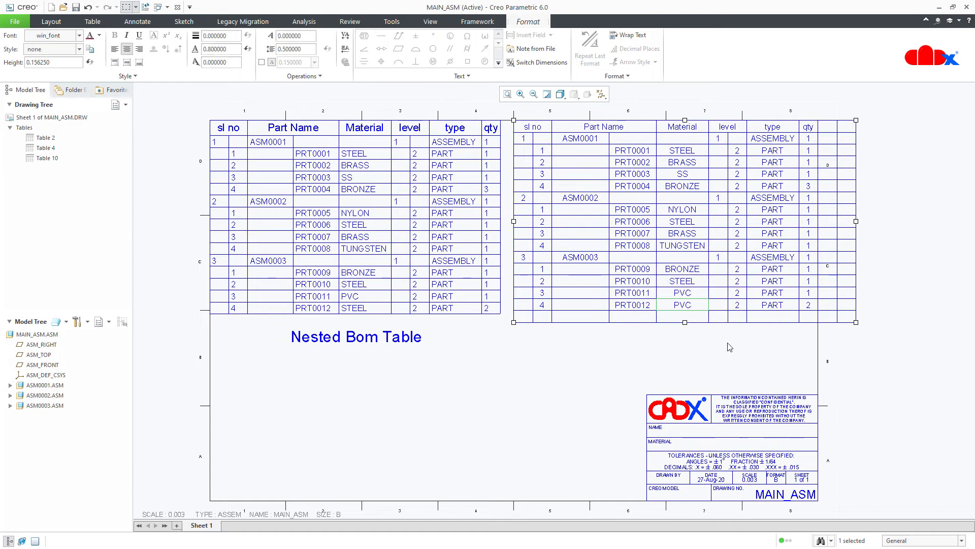
pyautogui.doubleClick(810, 305)
pyautogui.write('3')
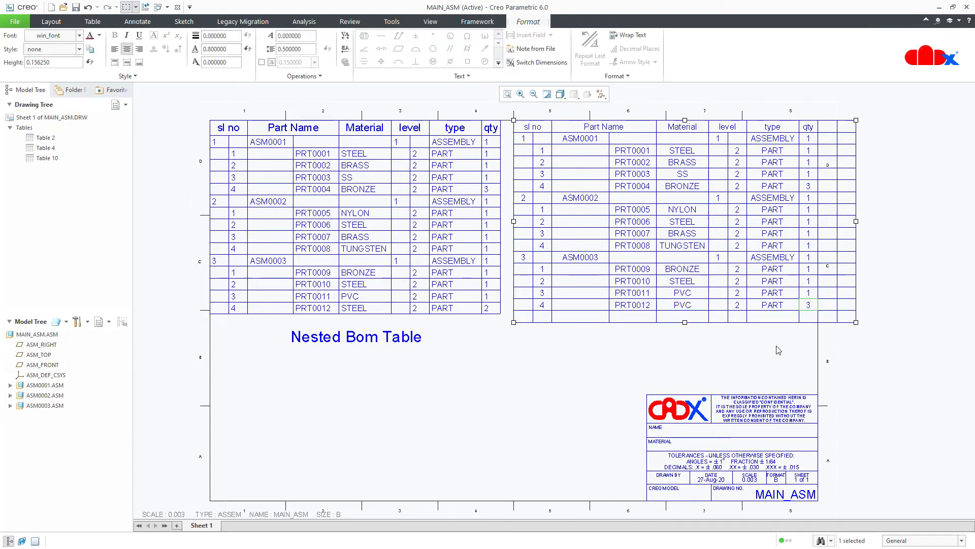
pyautogui.click(778, 348)
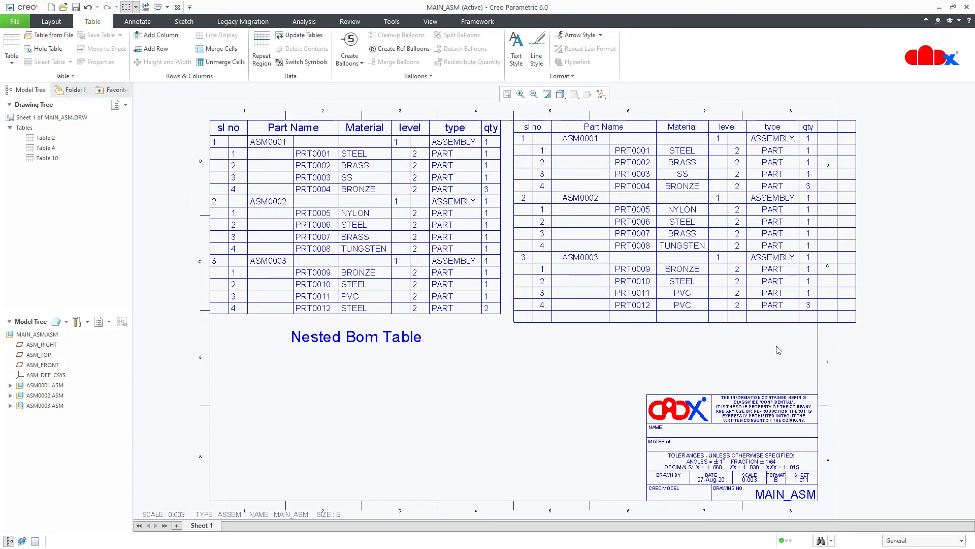
pyautogui.doubleClick(545, 320)
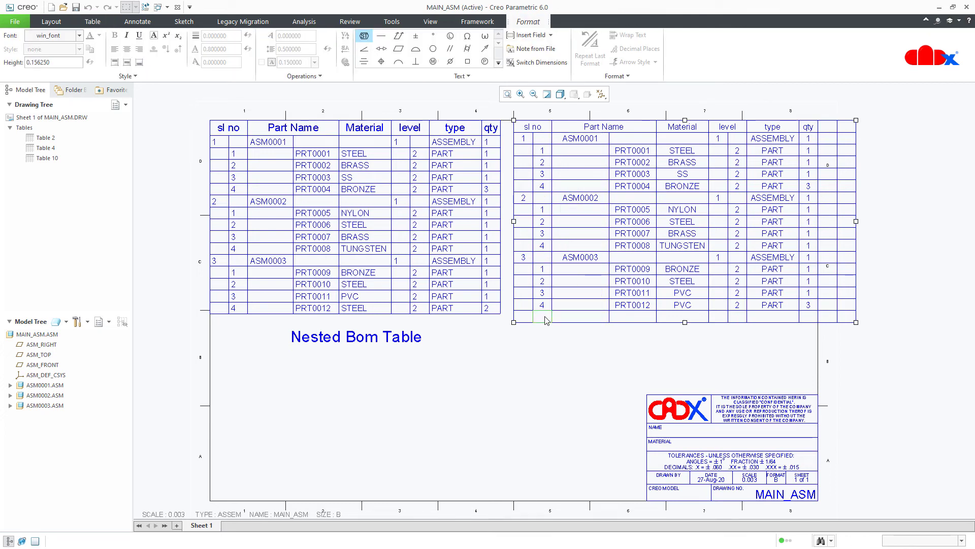
pyautogui.write('5')
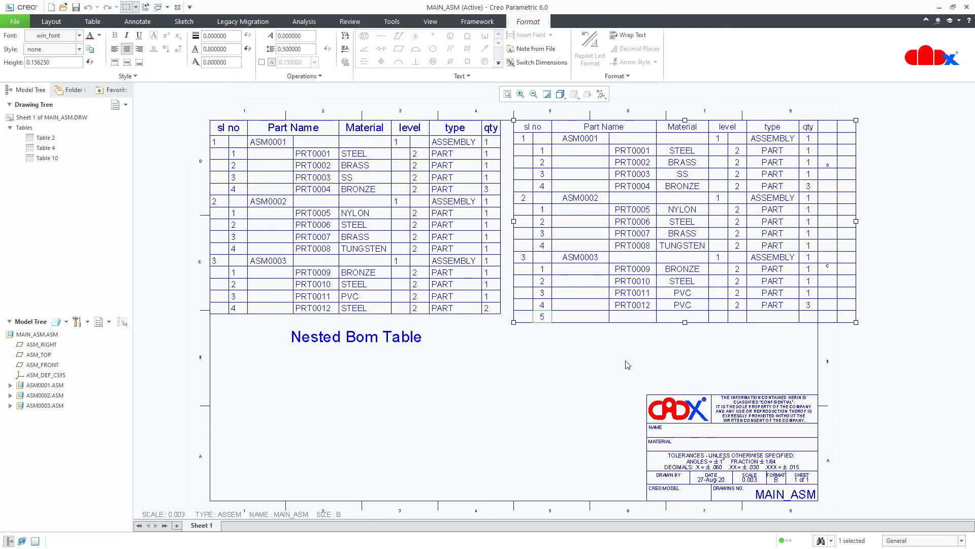
pyautogui.click(629, 364)
# - Delete the bottom row containing 5 and the two empty right-hand columns
pyautogui.moveTo(506, 308); pyautogui.dragTo(877, 355)
pyautogui.press('Delete')
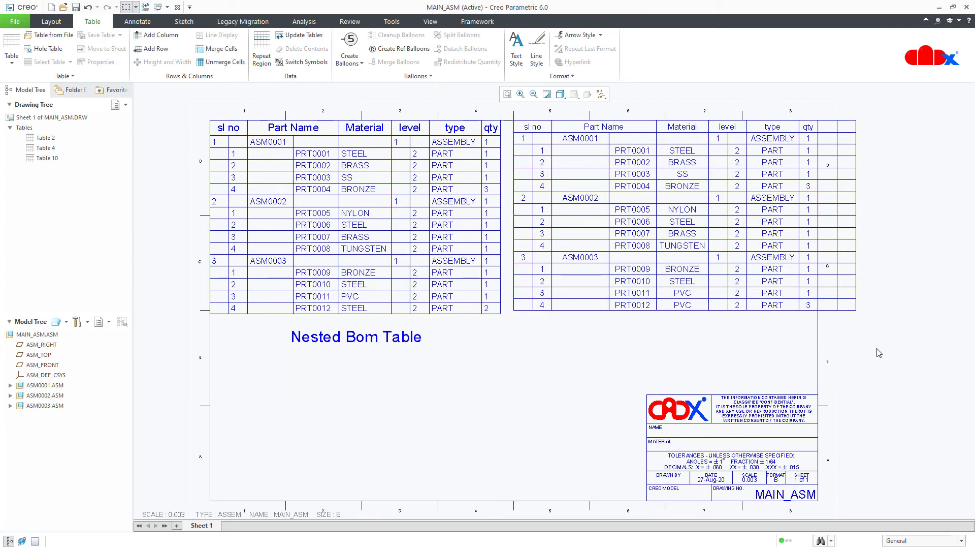
pyautogui.moveTo(816, 110); pyautogui.dragTo(893, 353)
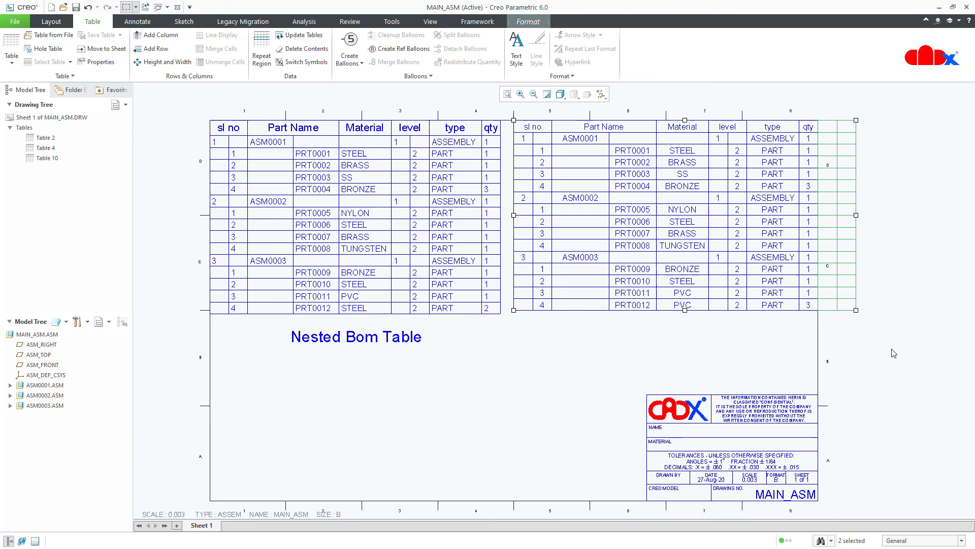
pyautogui.press('Delete')
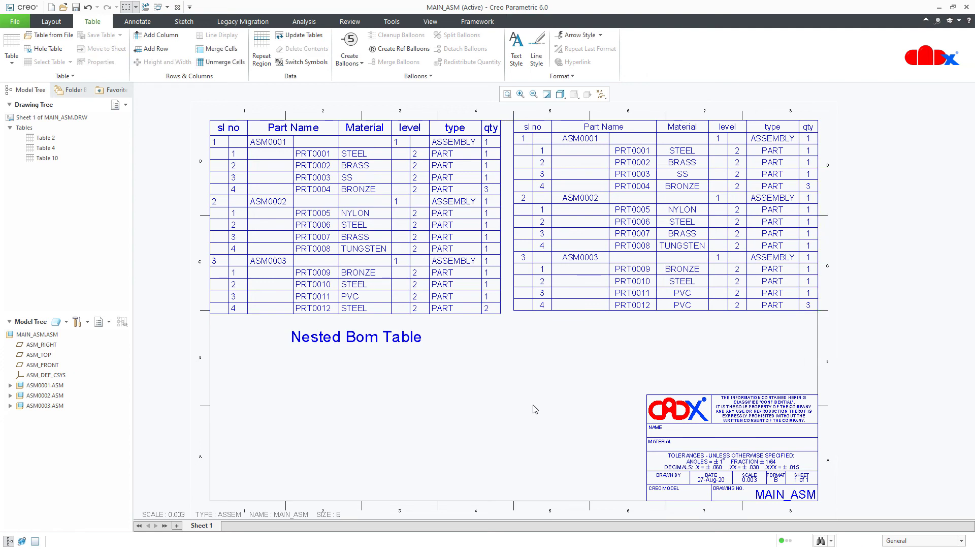